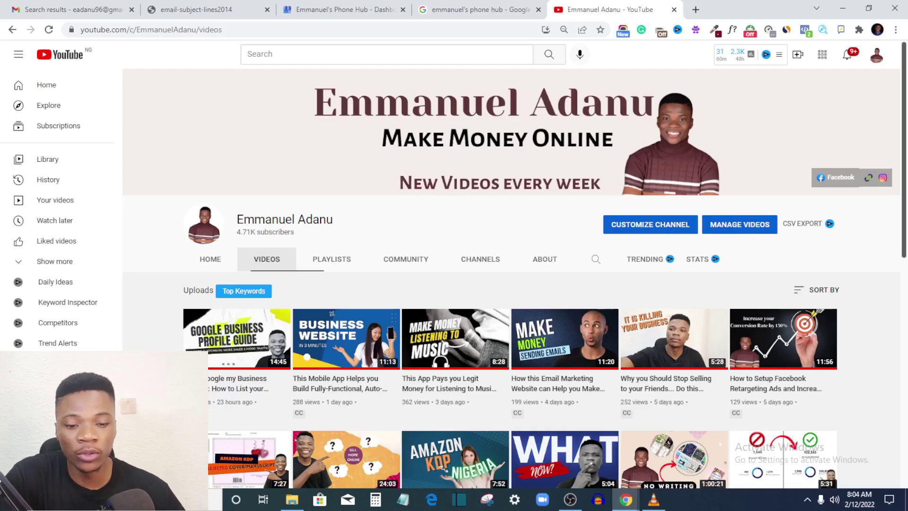
Switch to the browser window with the Age Digital Corperation dashboard in Google Business Profile Manager
{"action": "mouse_move", "coordinate": [263, 340]}
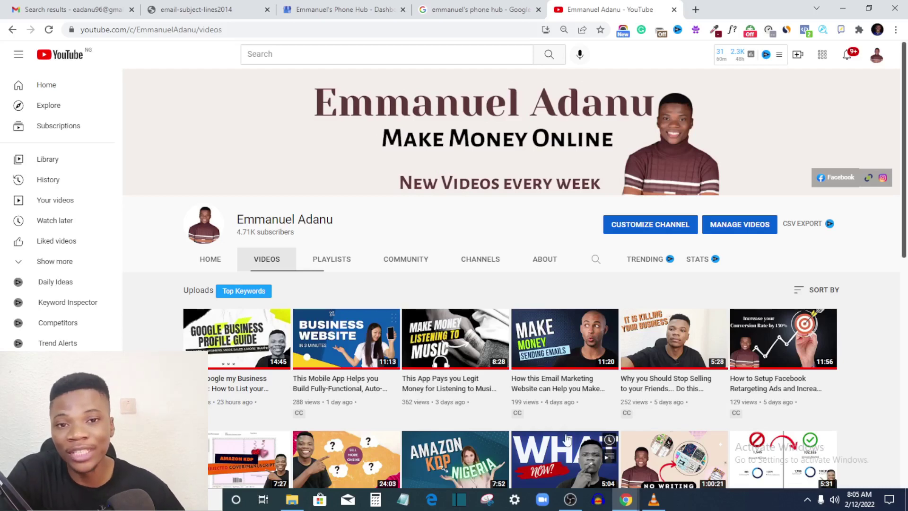
{"action": "mouse_move", "coordinate": [625, 499]}
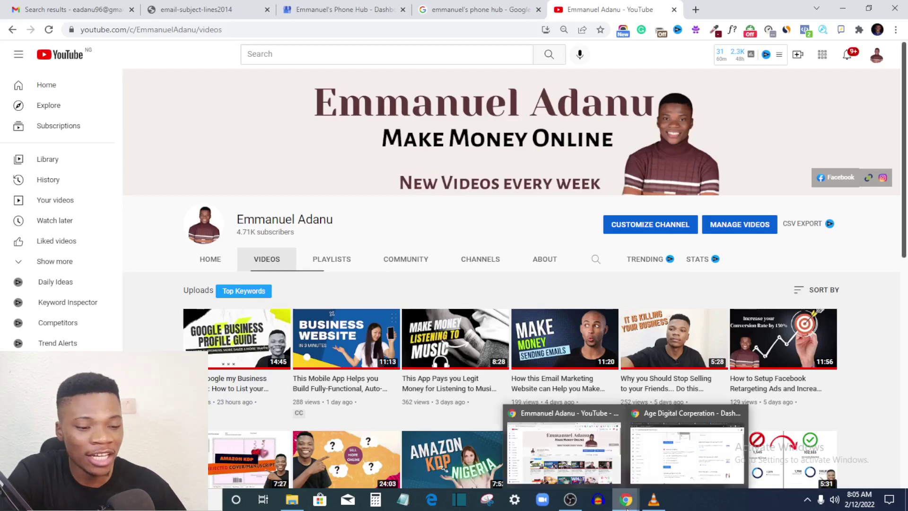
{"action": "left_click", "coordinate": [691, 447]}
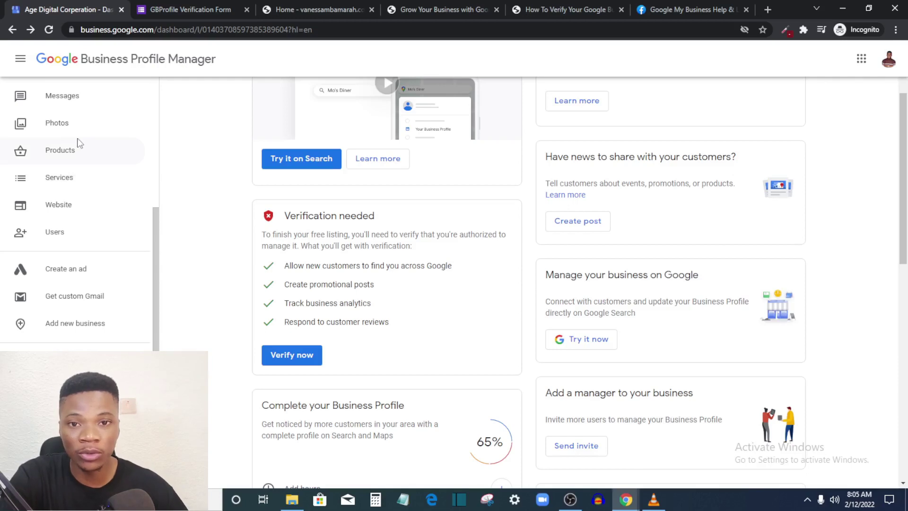
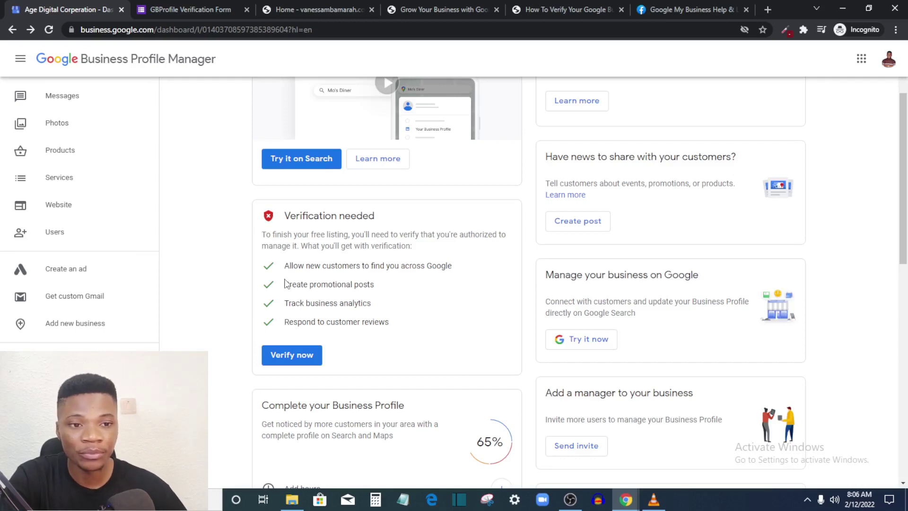
Read the Ztallion founder's bio on her website, highlighting the words "Ztallion" and "Google partner"
{"action": "left_click", "coordinate": [306, 10]}
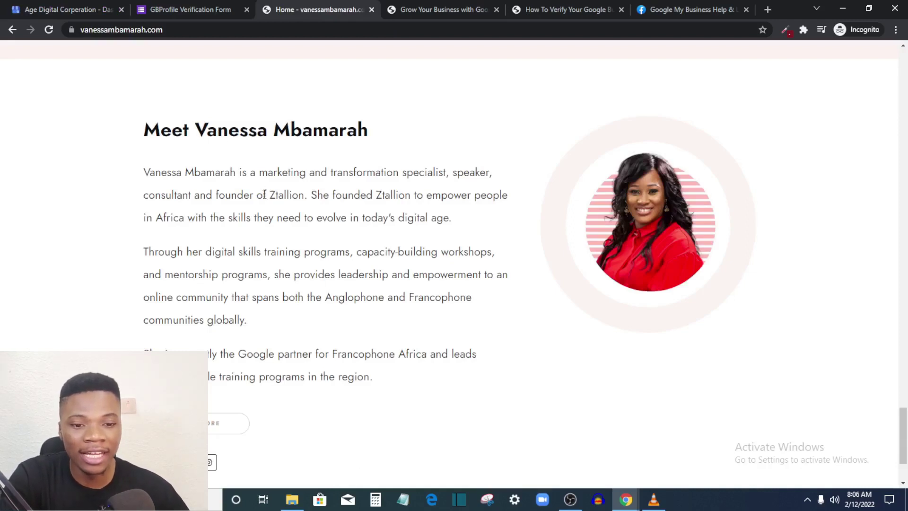
{"action": "left_click_drag", "start_coordinate": [273, 195], "coordinate": [304, 195]}
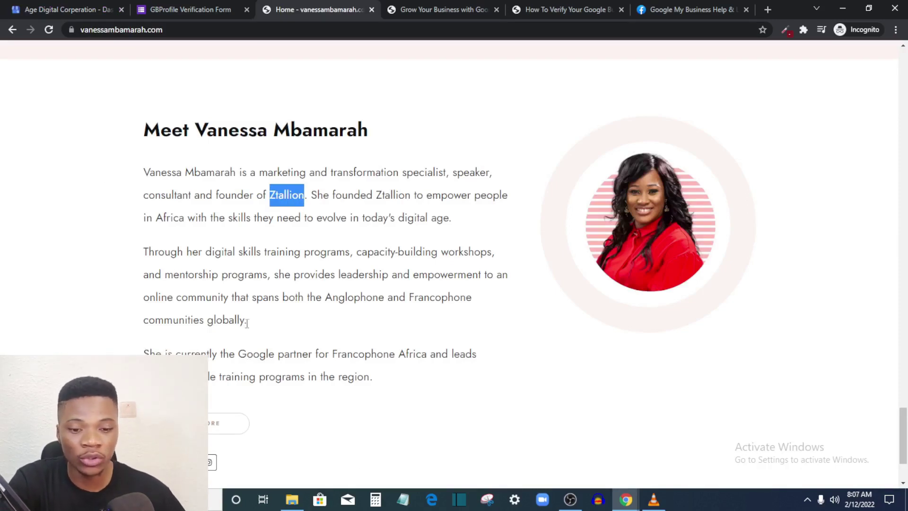
{"action": "left_click_drag", "start_coordinate": [238, 354], "coordinate": [316, 354]}
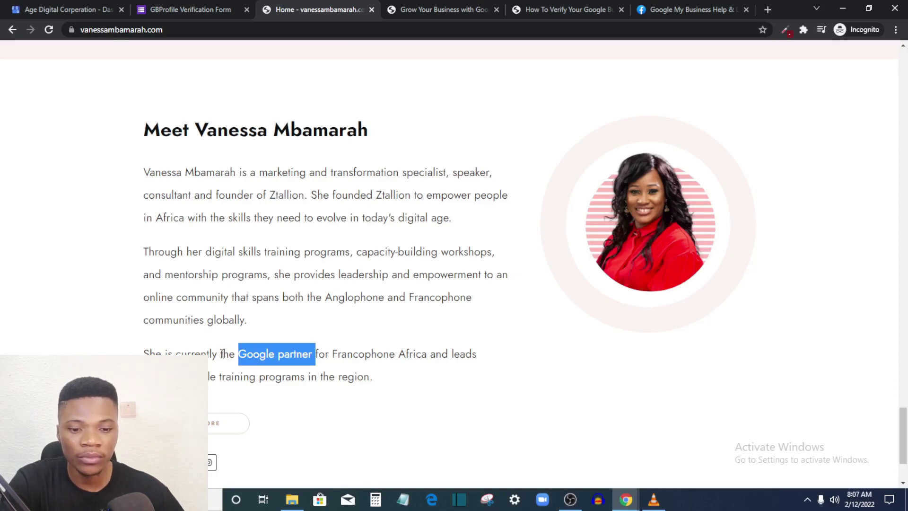
{"action": "left_click", "coordinate": [291, 350]}
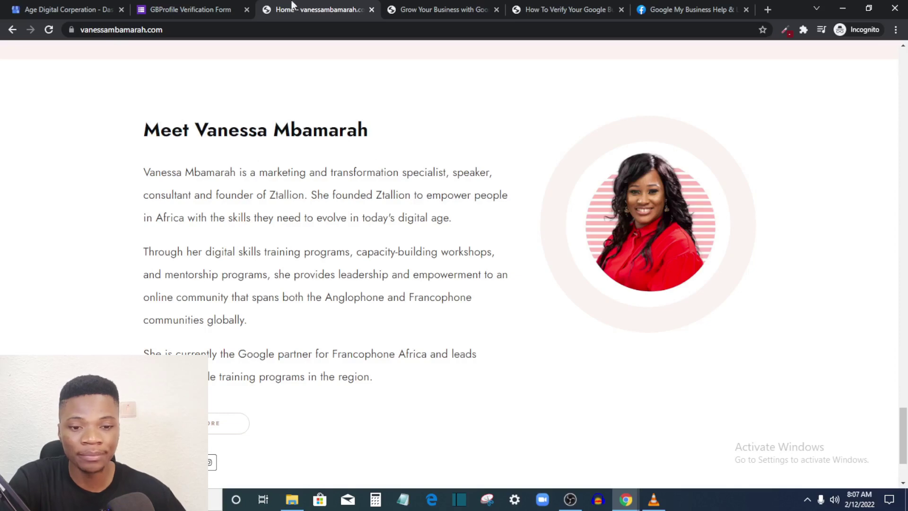
Return to the Age Digital Corperation dashboard, open its user management and start adding a new user
{"action": "left_click", "coordinate": [46, 7]}
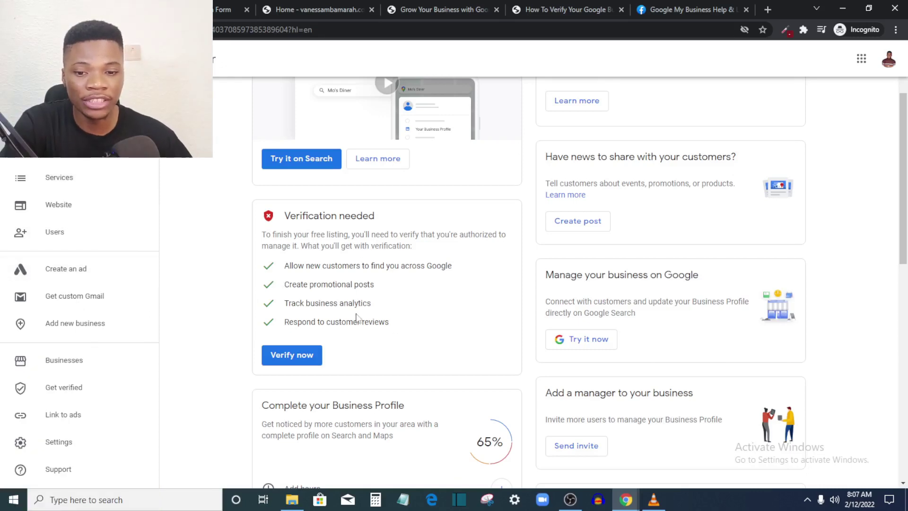
{"action": "scroll", "coordinate": [359, 307], "scroll_direction": "up", "scroll_amount": 2}
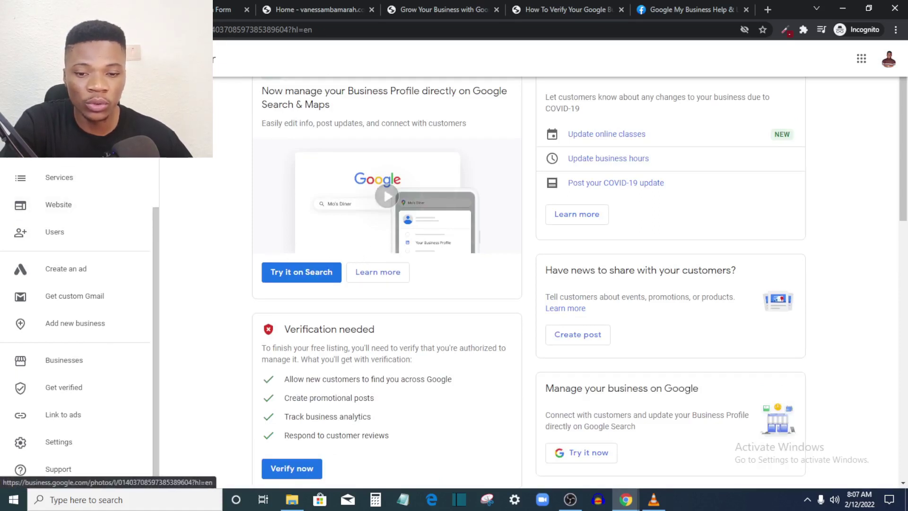
{"action": "scroll", "coordinate": [81, 247], "scroll_direction": "up", "scroll_amount": 4}
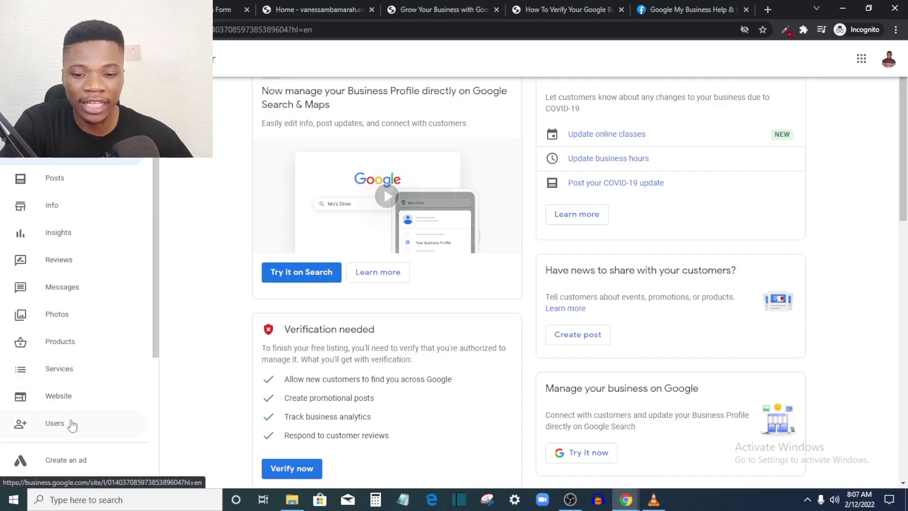
{"action": "left_click", "coordinate": [54, 423]}
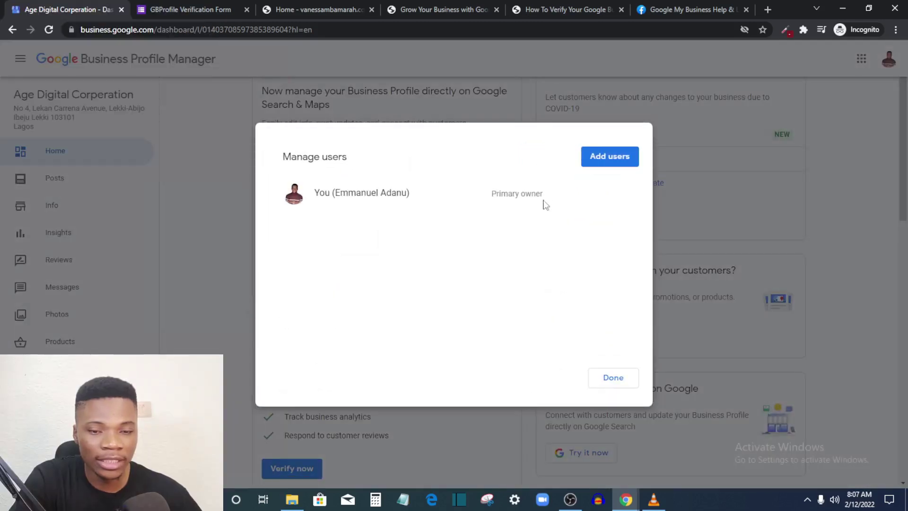
{"action": "left_click", "coordinate": [611, 157]}
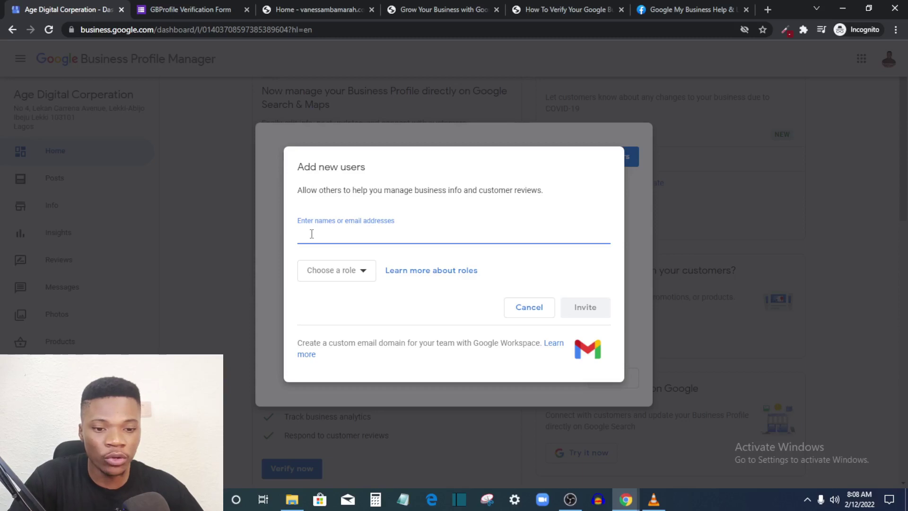
Look up Ztallion by its business group ID, invite it with the Owner role and close the user management dialog
{"action": "key", "text": "ctrl+v"}
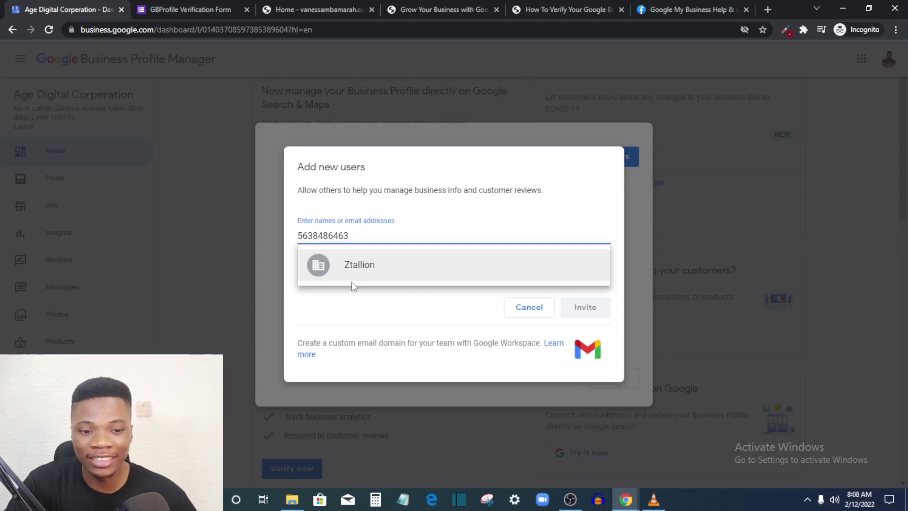
{"action": "left_click", "coordinate": [376, 279]}
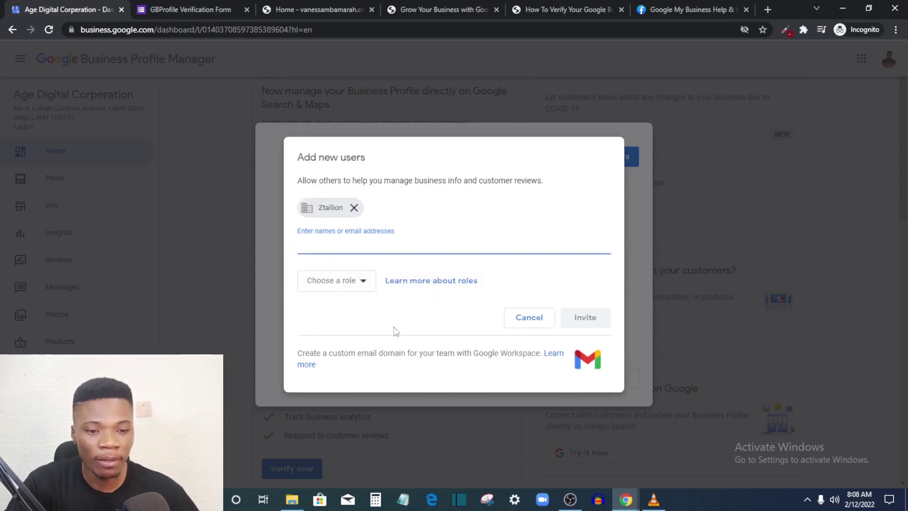
{"action": "left_click", "coordinate": [344, 286]}
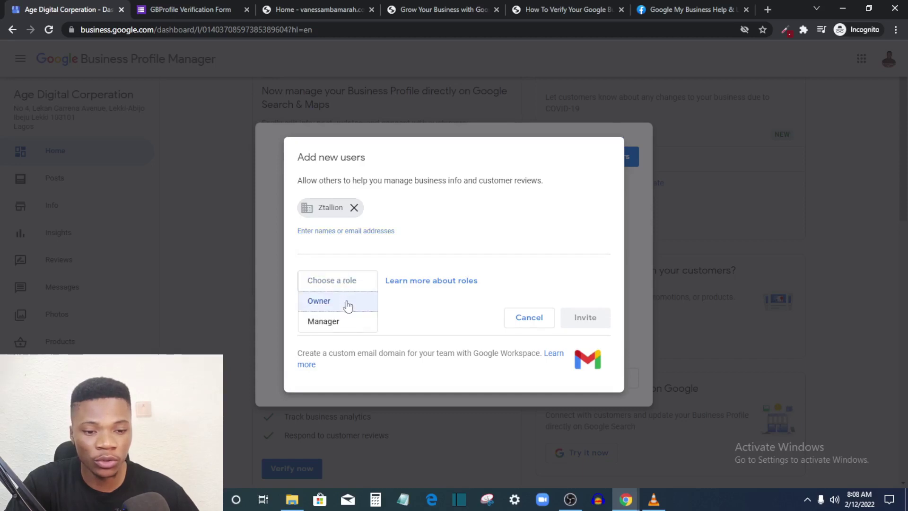
{"action": "left_click", "coordinate": [325, 304]}
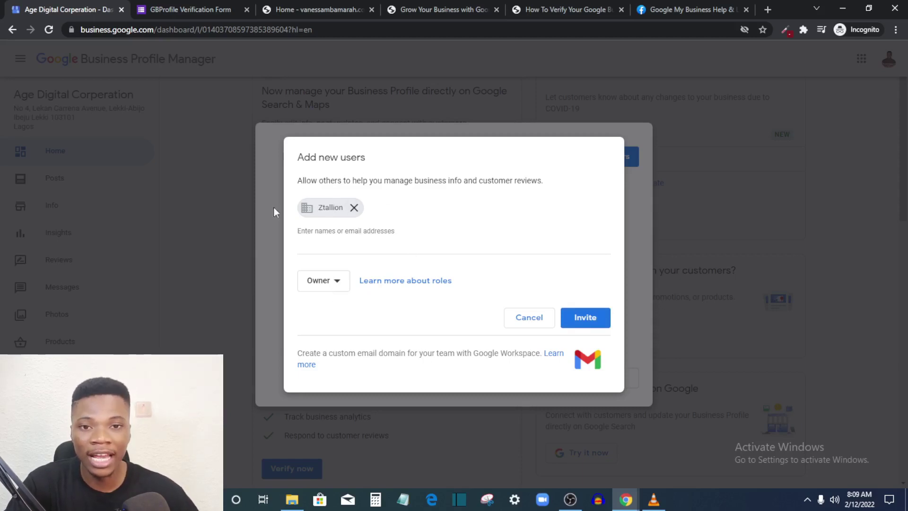
{"action": "left_click", "coordinate": [601, 323]}
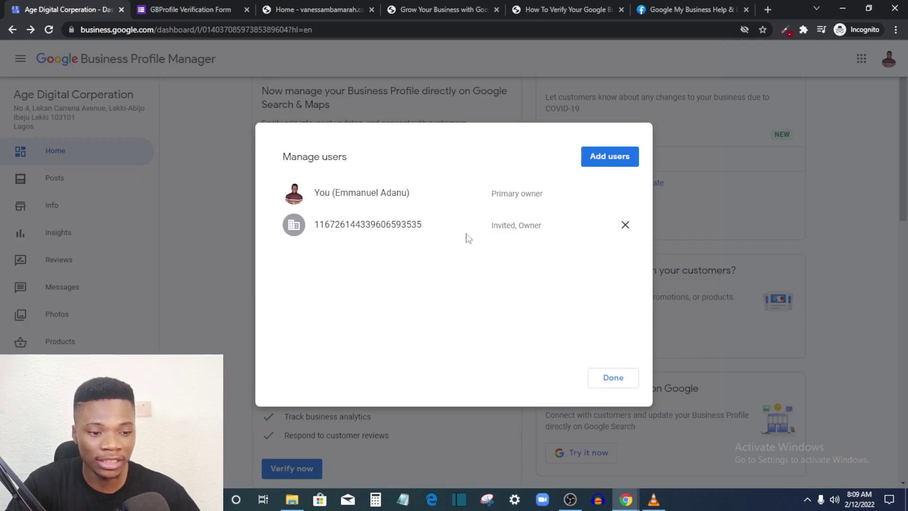
{"action": "left_click", "coordinate": [624, 379]}
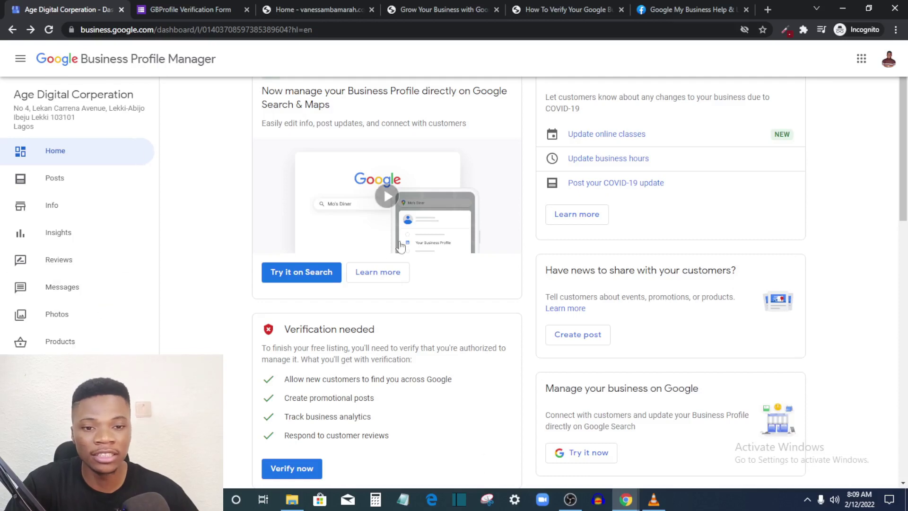
Open the GBProfile Verification Form, proceed past the consent page with "I agree" selected, and review the Business Owner Information fields
{"action": "left_click", "coordinate": [185, 9]}
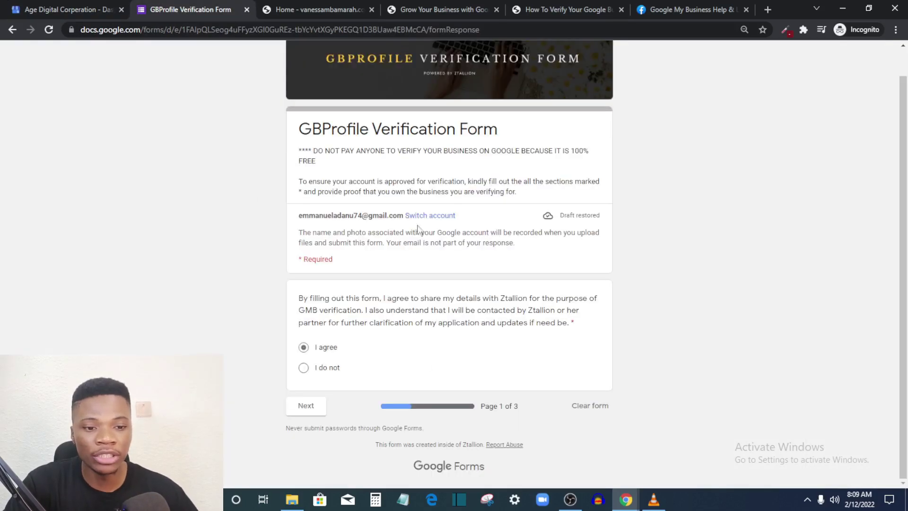
{"action": "scroll", "coordinate": [299, 108], "scroll_direction": "up", "scroll_amount": 1}
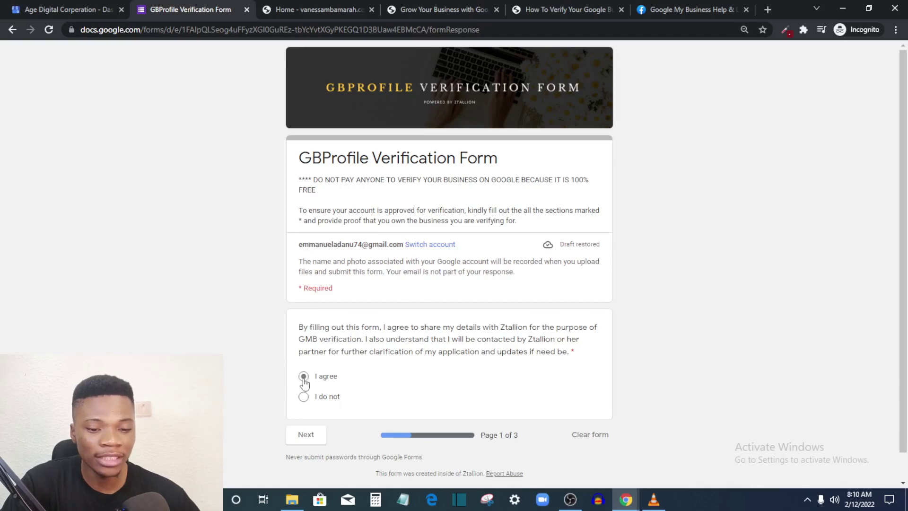
{"action": "left_click", "coordinate": [306, 435]}
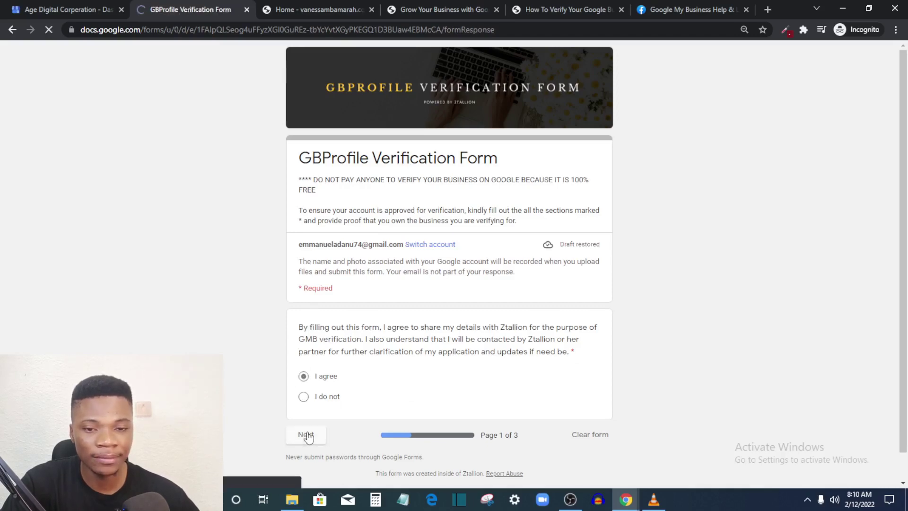
{"action": "scroll", "coordinate": [331, 254], "scroll_direction": "down", "scroll_amount": 1}
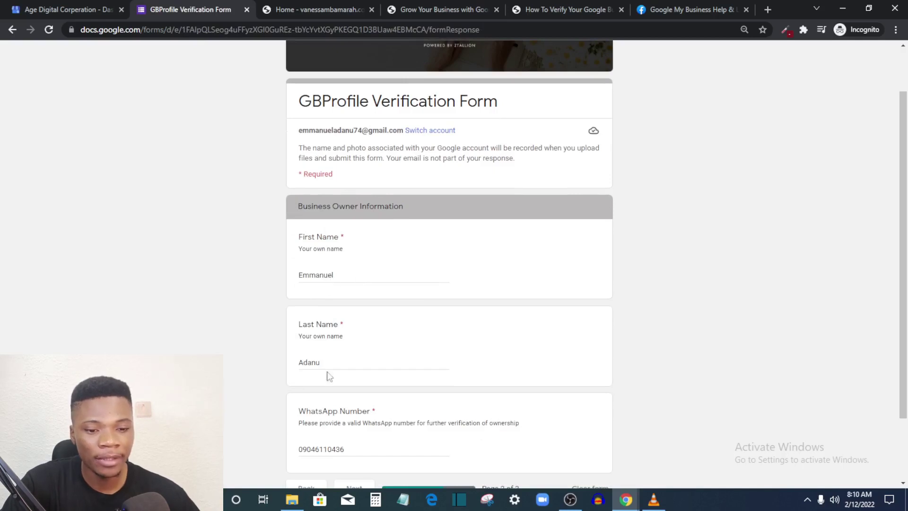
{"action": "scroll", "coordinate": [309, 362], "scroll_direction": "down", "scroll_amount": 2}
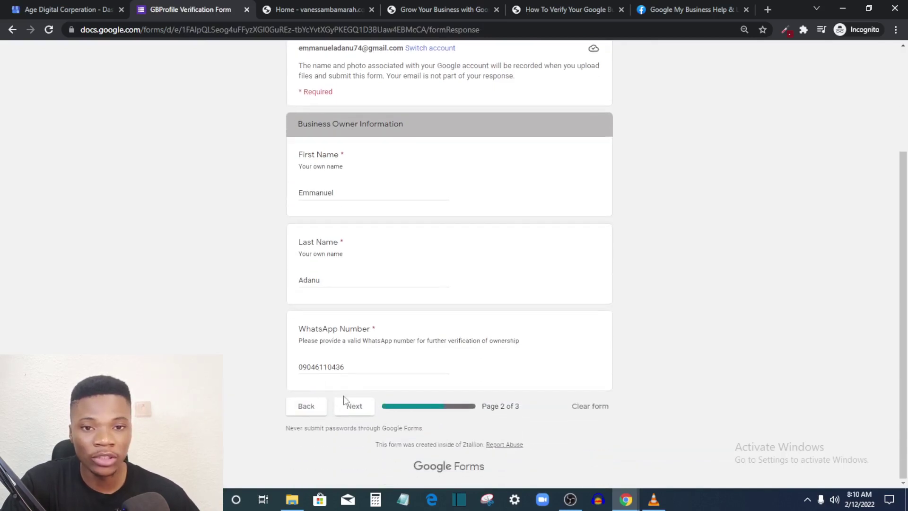
{"action": "left_click", "coordinate": [315, 407]}
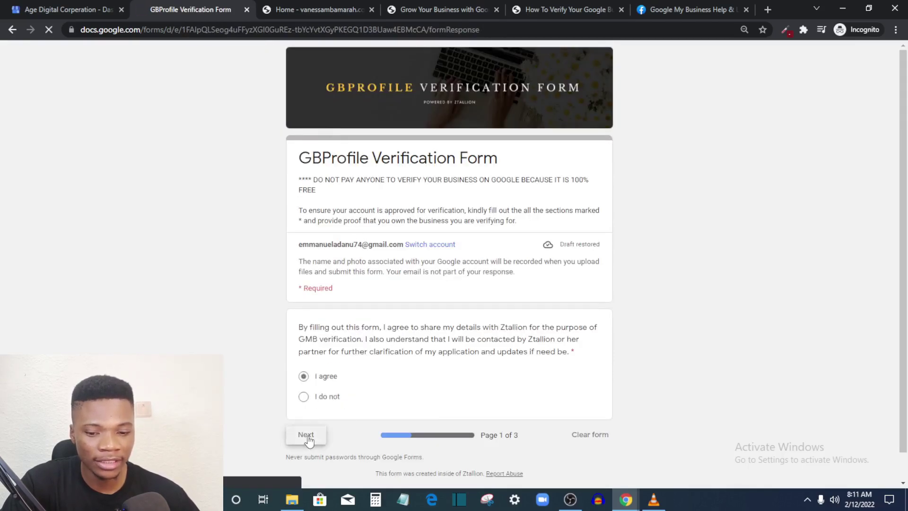
{"action": "left_click", "coordinate": [307, 436]}
{"action": "scroll", "coordinate": [340, 360], "scroll_direction": "down", "scroll_amount": 3}
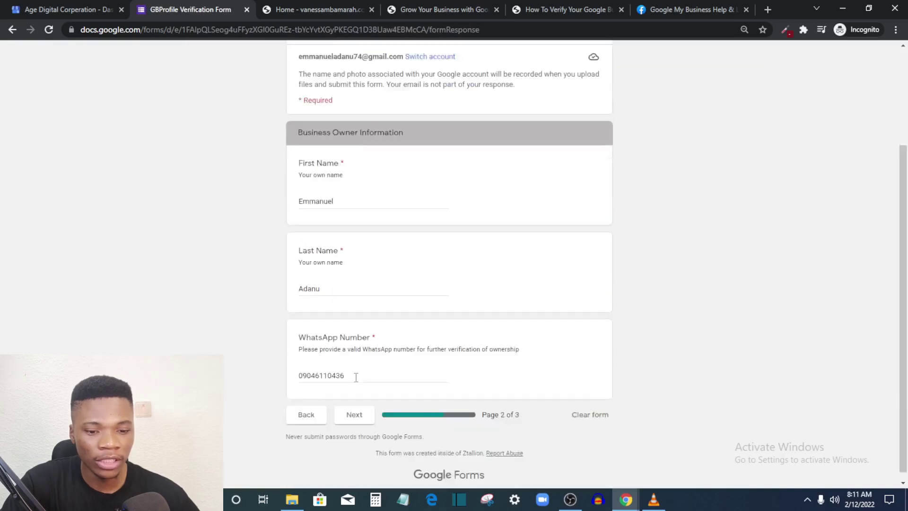
Proceed to the Business Information page of the form and review its fields down to the business ownership question
{"action": "left_click", "coordinate": [355, 408]}
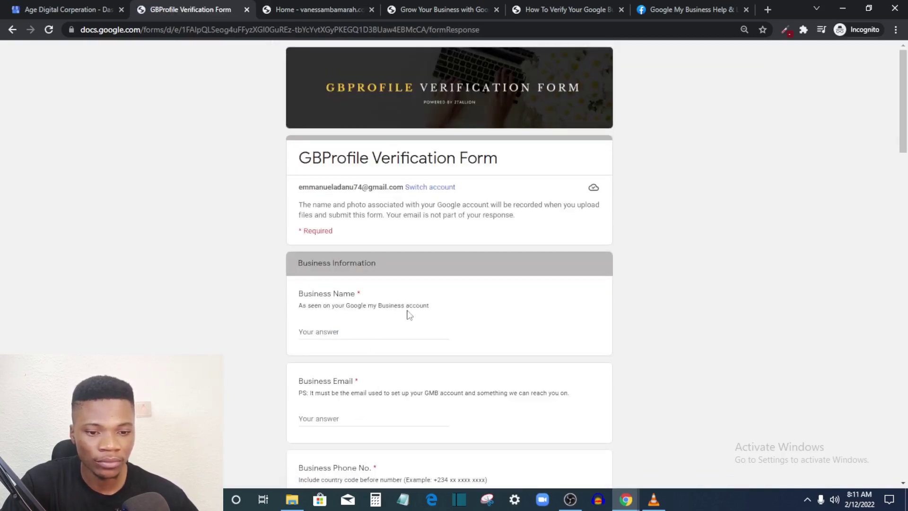
{"action": "scroll", "coordinate": [336, 219], "scroll_direction": "down", "scroll_amount": 2}
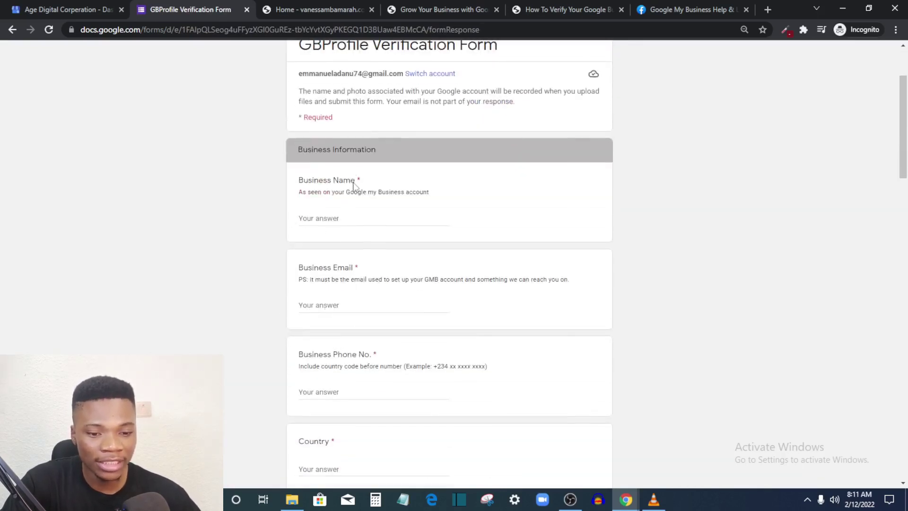
{"action": "scroll", "coordinate": [355, 186], "scroll_direction": "down", "scroll_amount": 3}
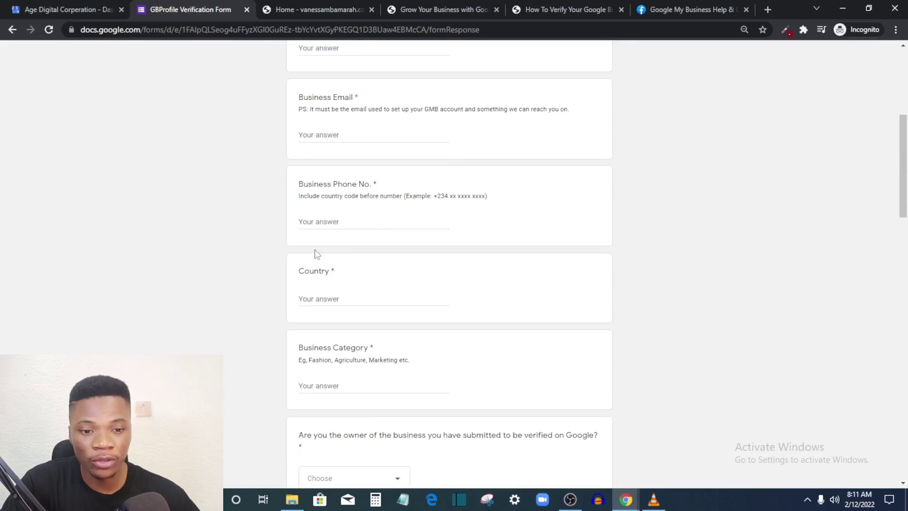
{"action": "scroll", "coordinate": [386, 336], "scroll_direction": "down", "scroll_amount": 3}
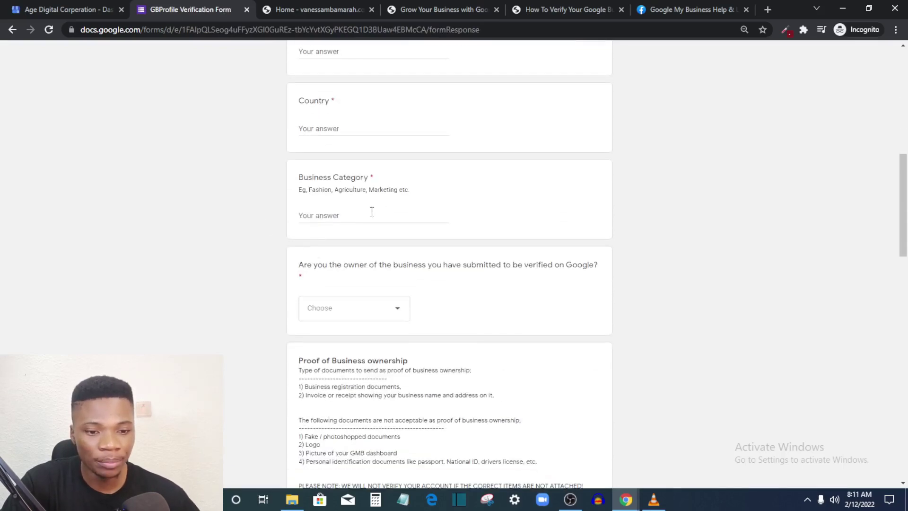
{"action": "scroll", "coordinate": [314, 310], "scroll_direction": "down", "scroll_amount": 2}
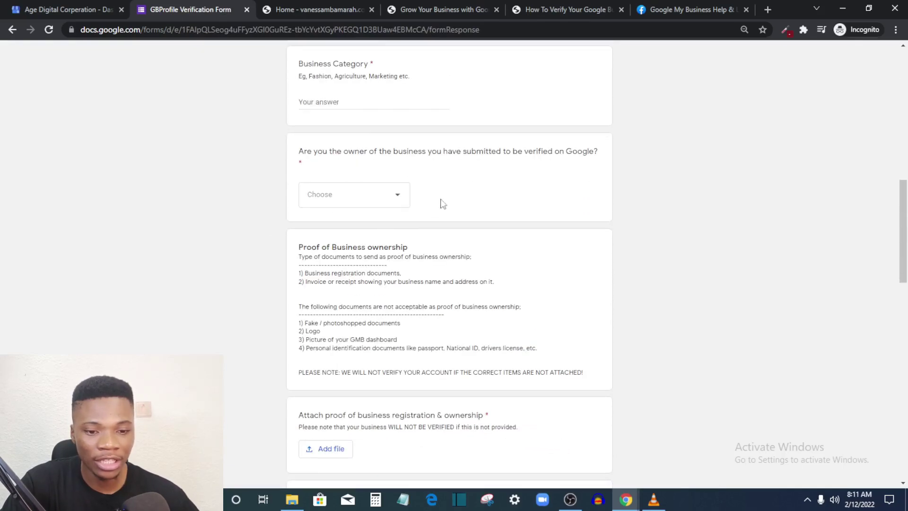
{"action": "left_click", "coordinate": [387, 193]}
{"action": "left_click", "coordinate": [424, 197]}
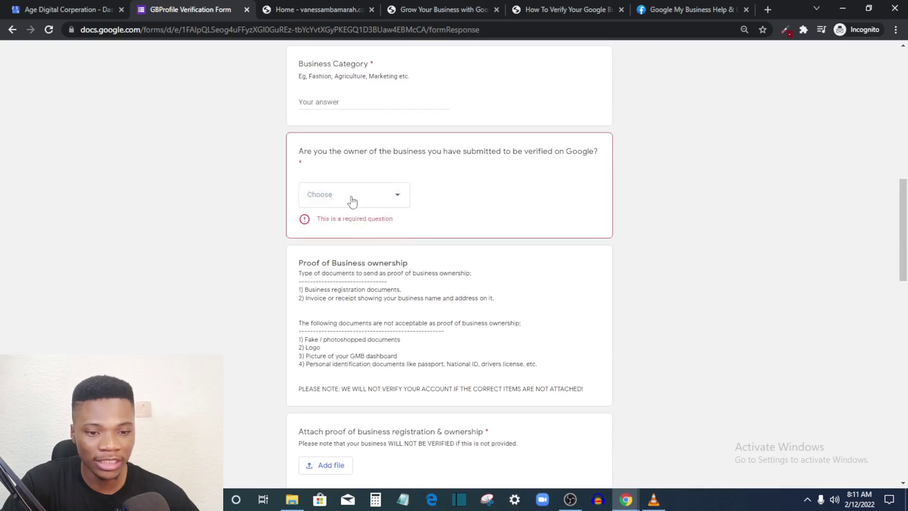
Read the Proof of Business ownership requirements and the section for attaching proof of business registration
{"action": "scroll", "coordinate": [379, 293], "scroll_direction": "down", "scroll_amount": 2}
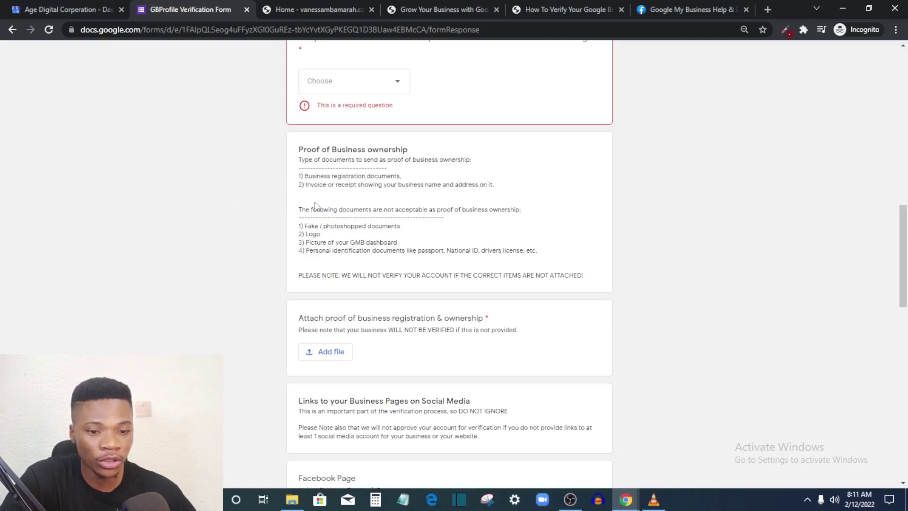
{"action": "scroll", "coordinate": [362, 274], "scroll_direction": "down", "scroll_amount": 2}
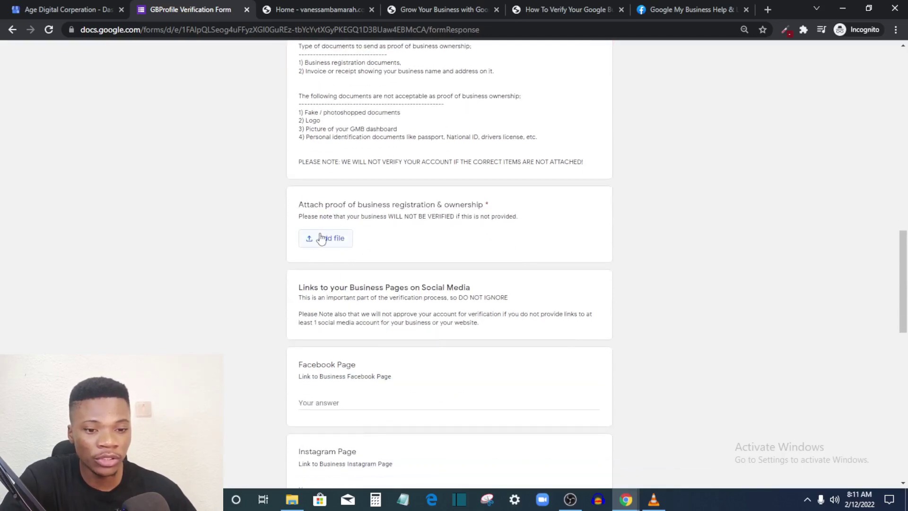
{"action": "scroll", "coordinate": [324, 237], "scroll_direction": "up", "scroll_amount": 2}
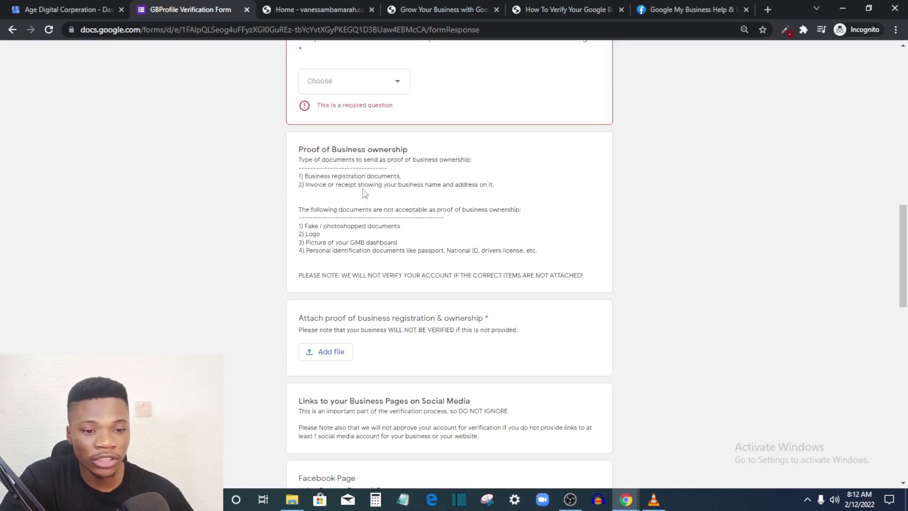
{"action": "scroll", "coordinate": [314, 283], "scroll_direction": "down", "scroll_amount": 1}
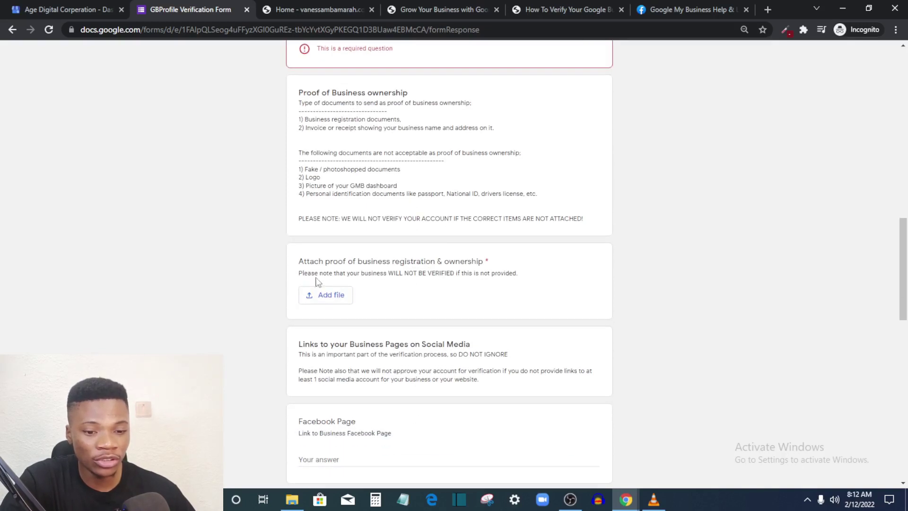
{"action": "scroll", "coordinate": [341, 312], "scroll_direction": "down", "scroll_amount": 2}
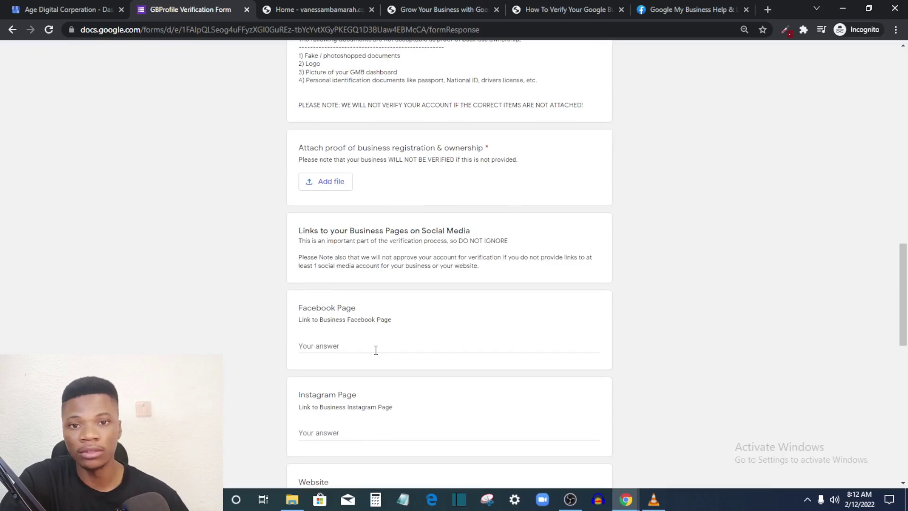
Review the social media, website and referral questions, and answer the community question with "Joining, I need support and updates"
{"action": "scroll", "coordinate": [324, 320], "scroll_direction": "down", "scroll_amount": 3}
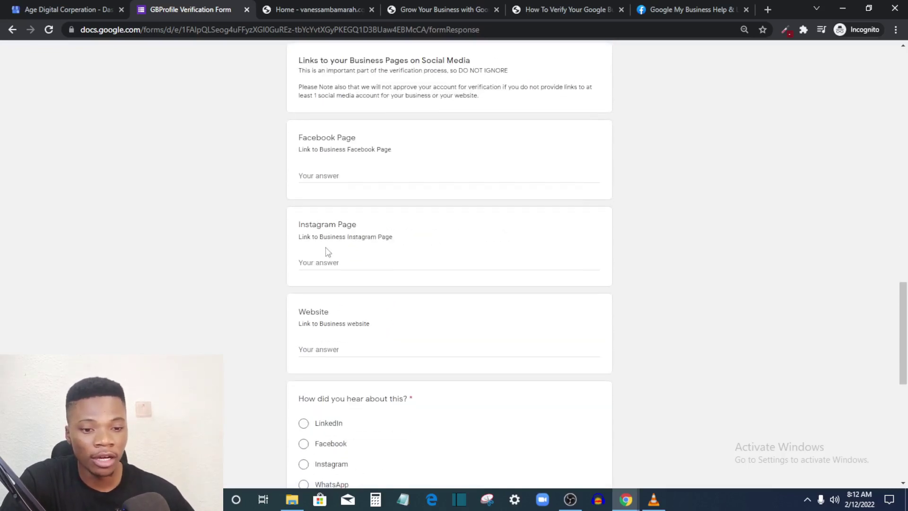
{"action": "scroll", "coordinate": [340, 287], "scroll_direction": "down", "scroll_amount": 1}
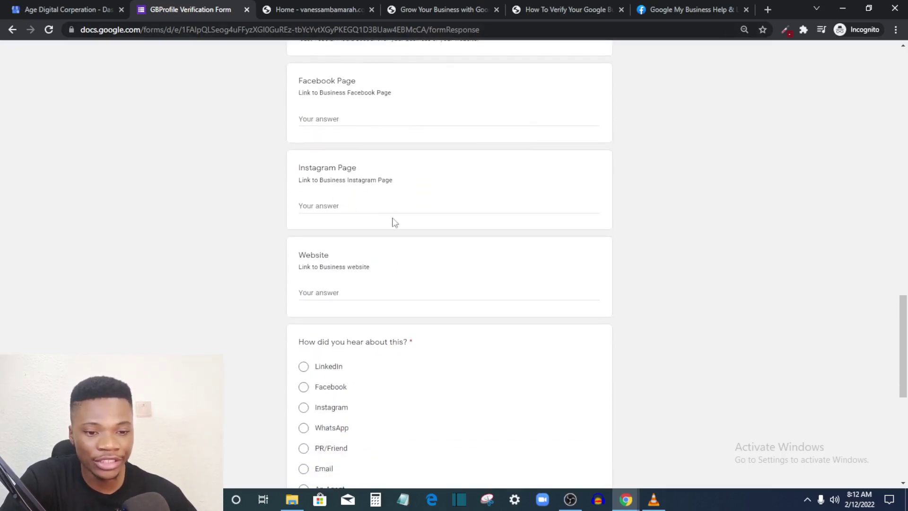
{"action": "scroll", "coordinate": [392, 299], "scroll_direction": "down", "scroll_amount": 1}
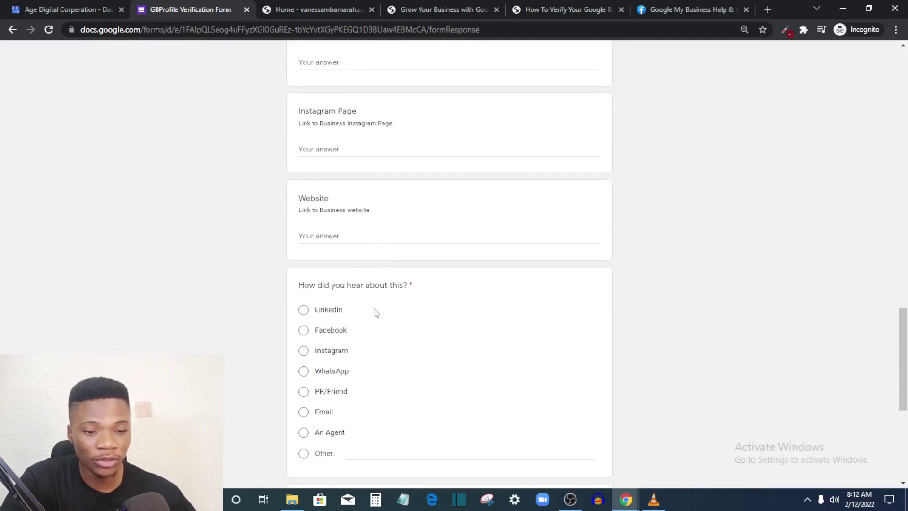
{"action": "scroll", "coordinate": [368, 331], "scroll_direction": "down", "scroll_amount": 3}
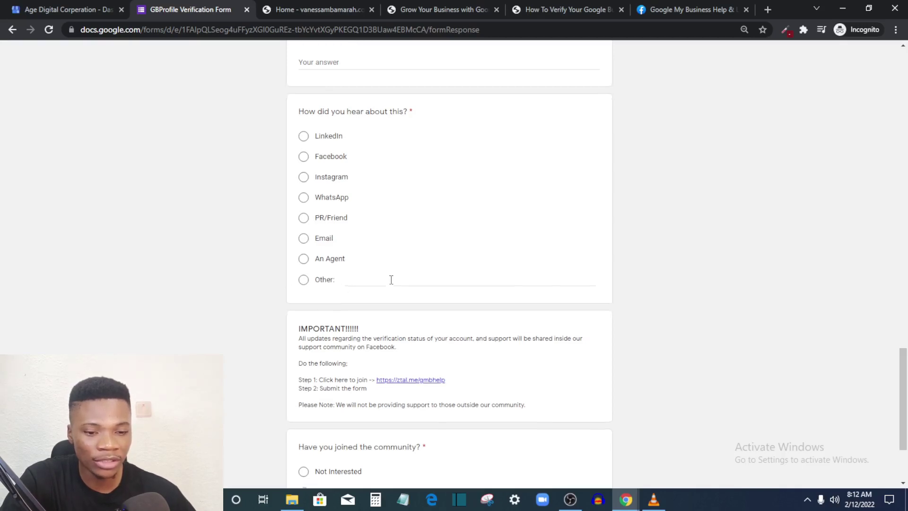
{"action": "scroll", "coordinate": [286, 206], "scroll_direction": "down", "scroll_amount": 3}
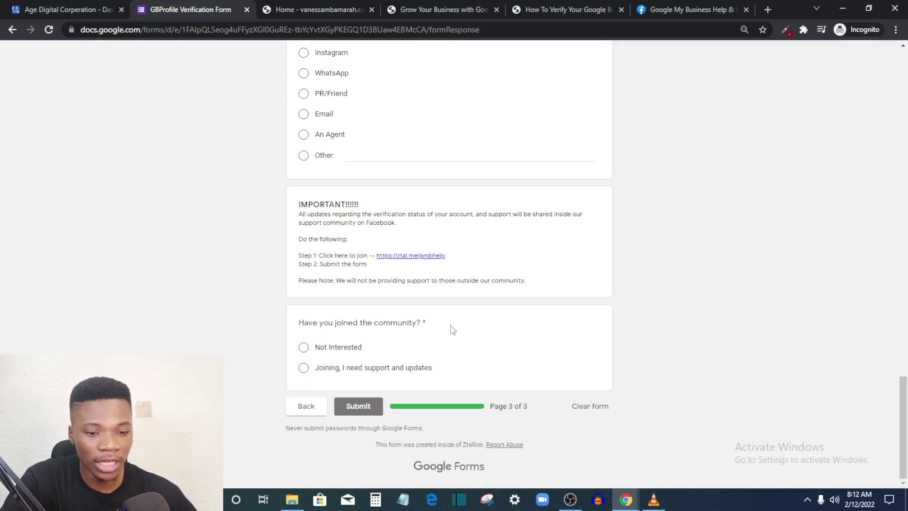
{"action": "left_click", "coordinate": [303, 370]}
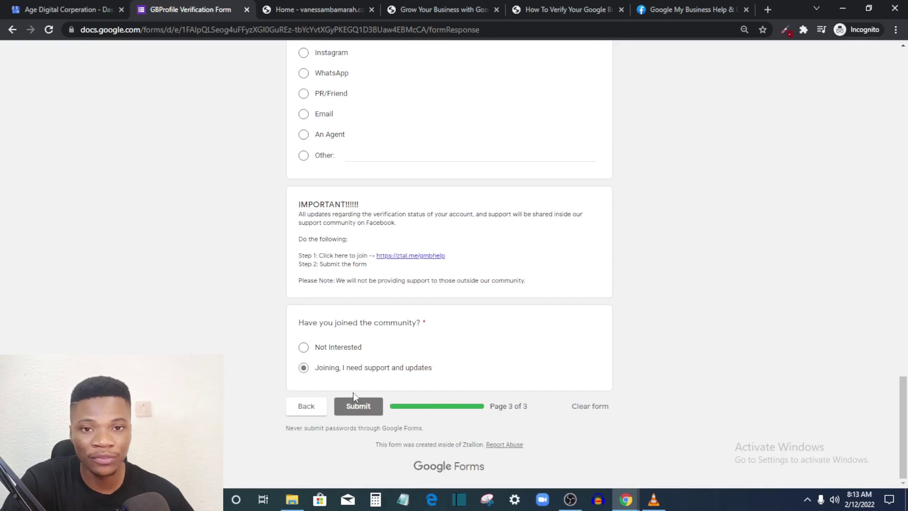
Check the Owner invitation in the Age Digital Corperation profile's user management and close the dialog
{"action": "scroll", "coordinate": [393, 401], "scroll_direction": "up", "scroll_amount": 6}
{"action": "scroll", "coordinate": [425, 387], "scroll_direction": "down", "scroll_amount": 5}
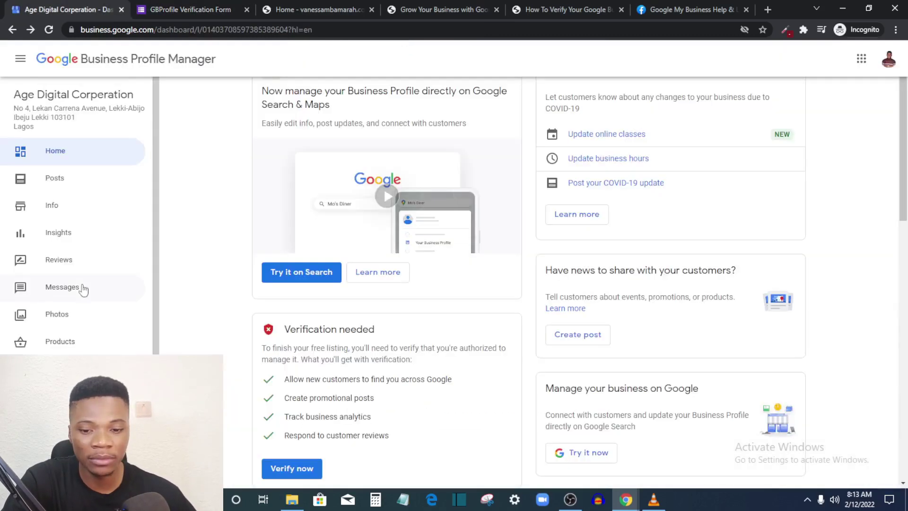
{"action": "scroll", "coordinate": [78, 264], "scroll_direction": "down", "scroll_amount": 4}
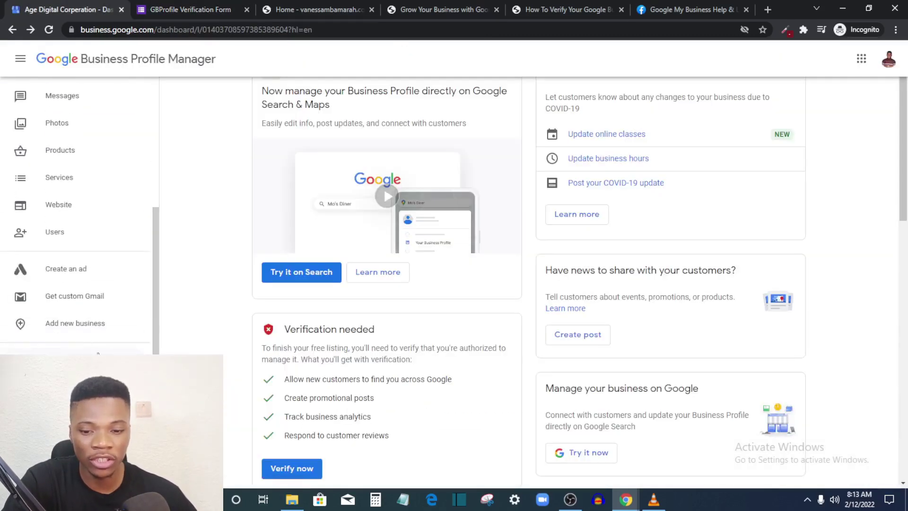
{"action": "left_click", "coordinate": [62, 235]}
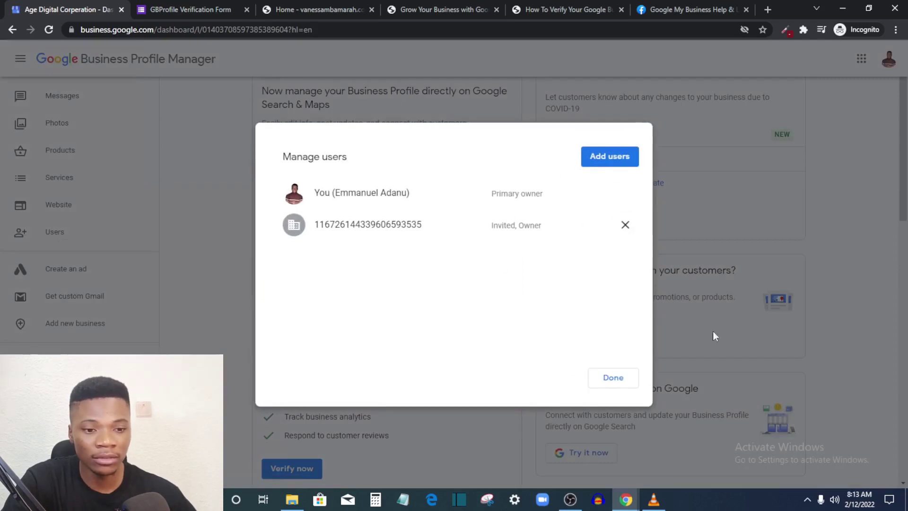
{"action": "left_click", "coordinate": [610, 377]}
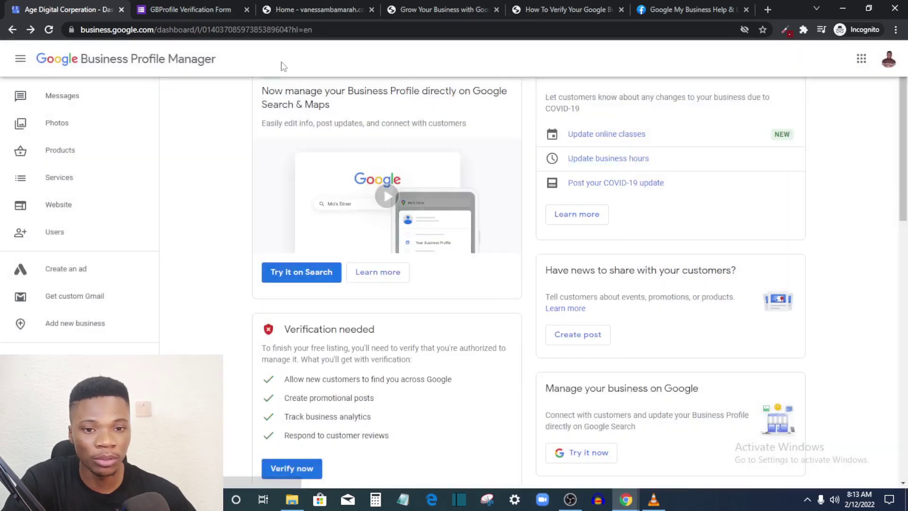
Return to the GBProfile Verification Form and recheck its business fields and the question about owning the business
{"action": "left_click", "coordinate": [184, 8]}
{"action": "scroll", "coordinate": [439, 283], "scroll_direction": "up", "scroll_amount": 20}
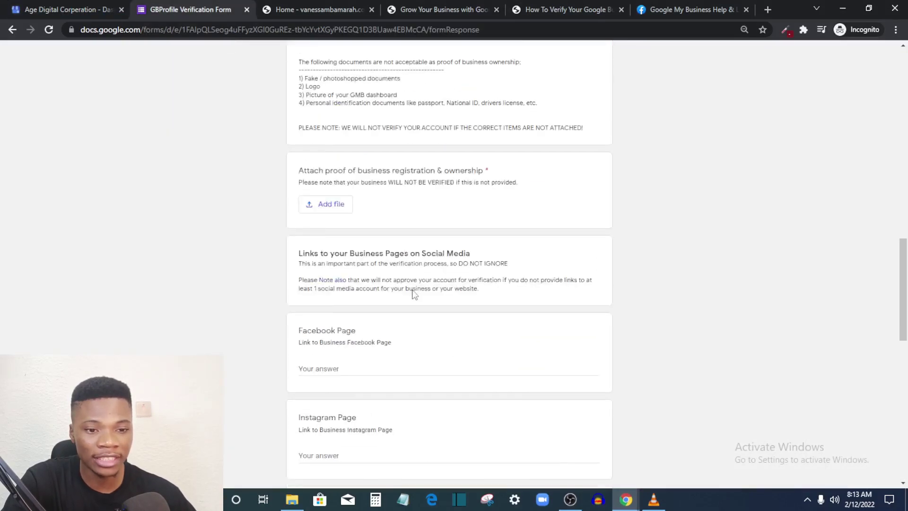
{"action": "scroll", "coordinate": [437, 188], "scroll_direction": "up", "scroll_amount": 2}
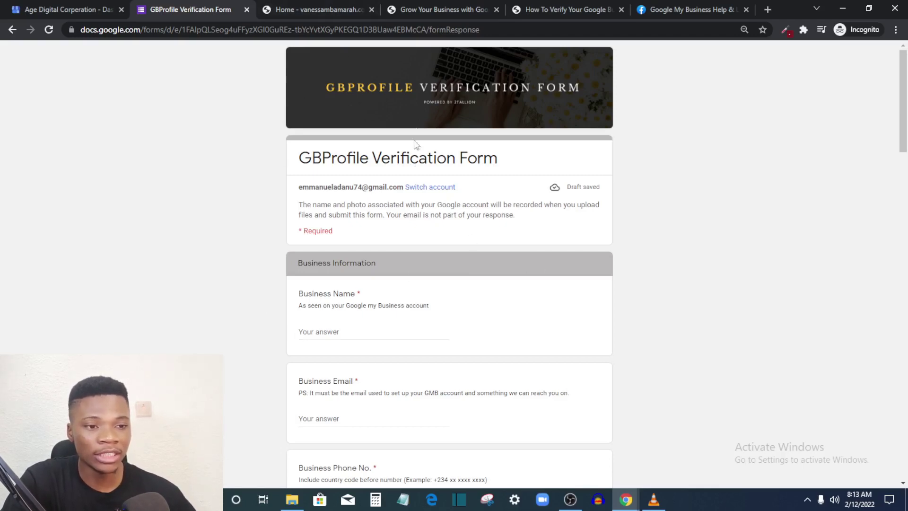
{"action": "scroll", "coordinate": [365, 277], "scroll_direction": "down", "scroll_amount": 5}
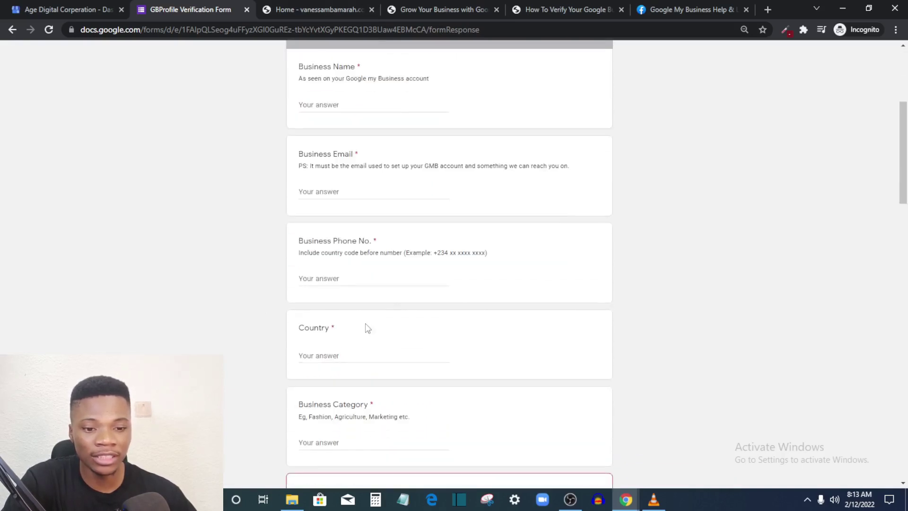
{"action": "scroll", "coordinate": [383, 298], "scroll_direction": "down", "scroll_amount": 4}
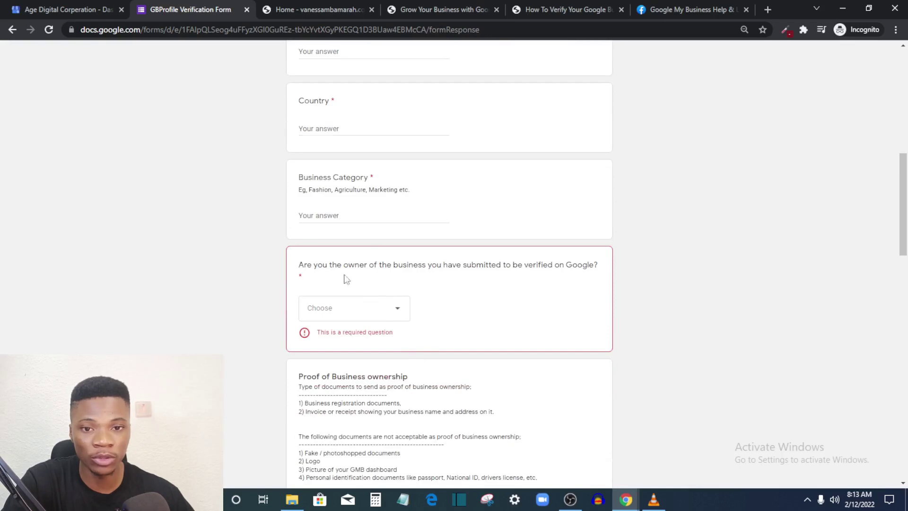
{"action": "scroll", "coordinate": [358, 136], "scroll_direction": "up", "scroll_amount": 10}
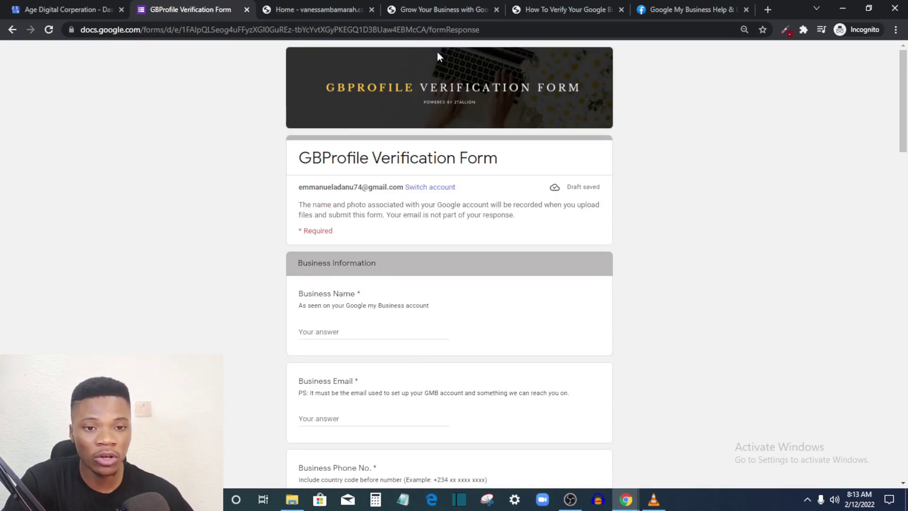
Open the "How To Verify Your Google Business Profile" article and look over its introduction and table of contents
{"action": "left_click", "coordinate": [312, 10]}
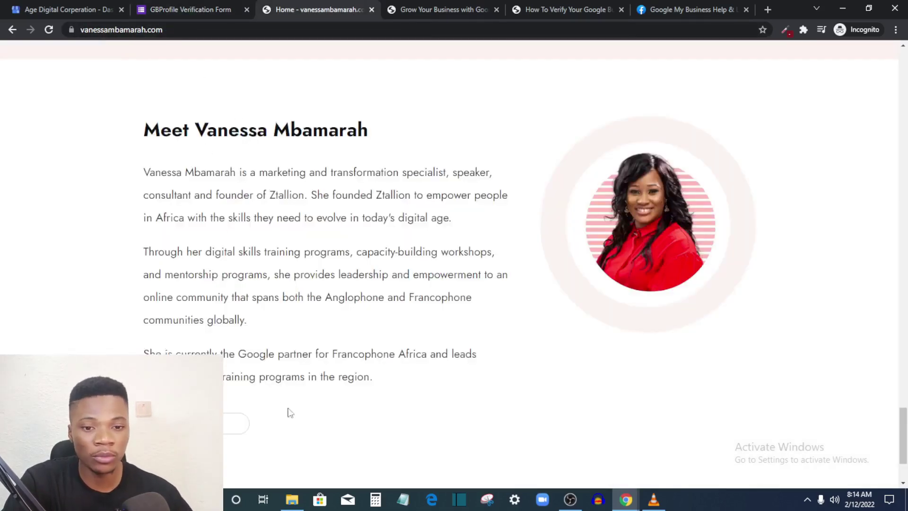
{"action": "left_click", "coordinate": [554, 2]}
{"action": "scroll", "coordinate": [227, 243], "scroll_direction": "up", "scroll_amount": 8}
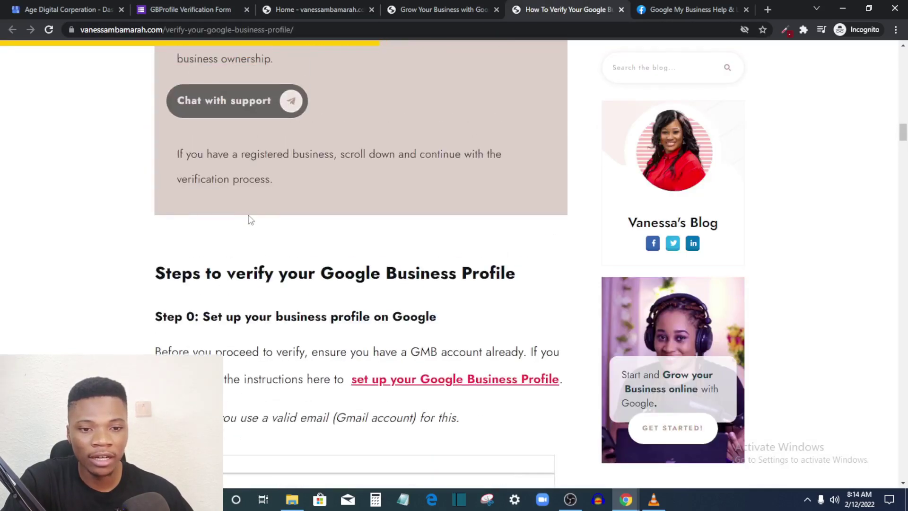
{"action": "scroll", "coordinate": [251, 220], "scroll_direction": "up", "scroll_amount": 5}
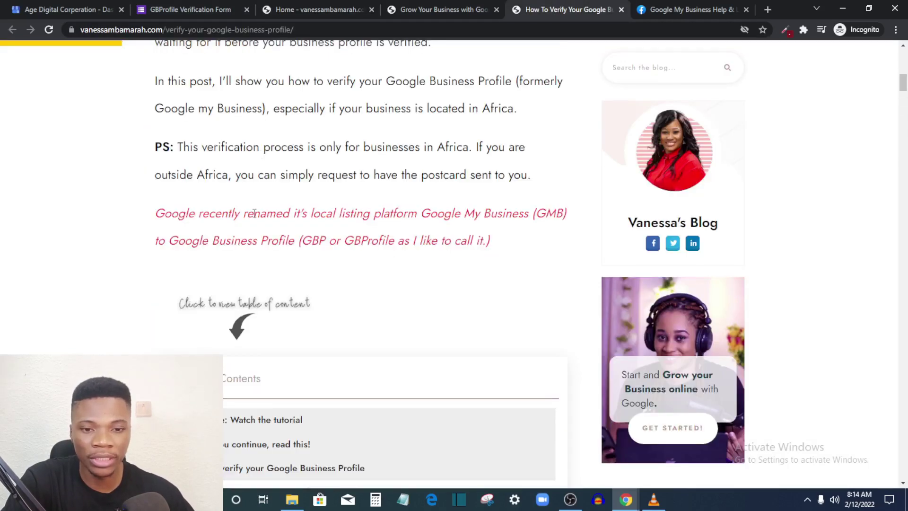
{"action": "scroll", "coordinate": [254, 213], "scroll_direction": "up", "scroll_amount": 13}
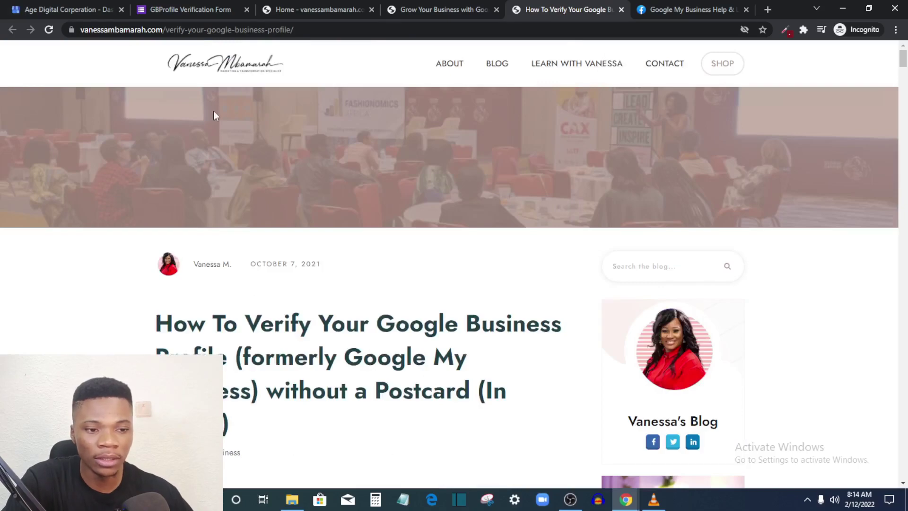
{"action": "scroll", "coordinate": [360, 178], "scroll_direction": "down", "scroll_amount": 17}
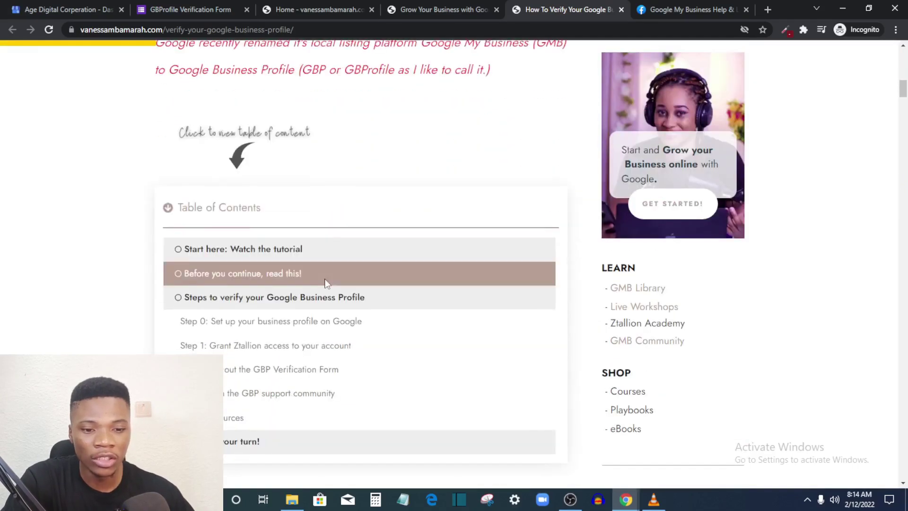
Read the article from "Before you continue, read this!" through Other Resources and return to the Age Digital Corperation dashboard
{"action": "left_click", "coordinate": [326, 273]}
{"action": "scroll", "coordinate": [373, 211], "scroll_direction": "up", "scroll_amount": 6}
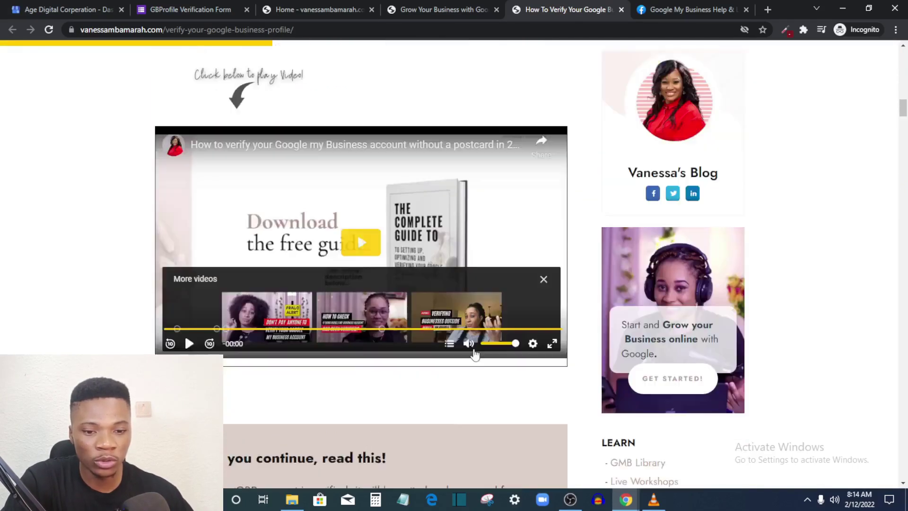
{"action": "scroll", "coordinate": [317, 354], "scroll_direction": "down", "scroll_amount": 18}
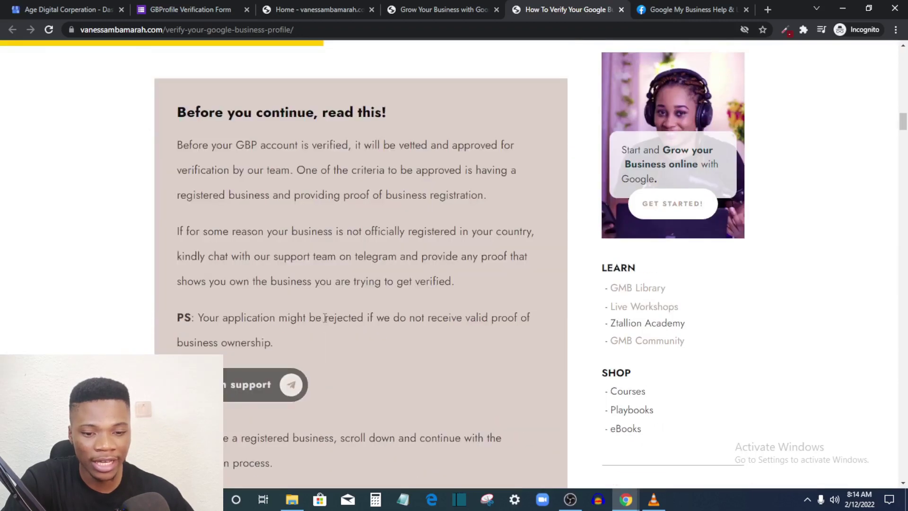
{"action": "scroll", "coordinate": [216, 287], "scroll_direction": "down", "scroll_amount": 20}
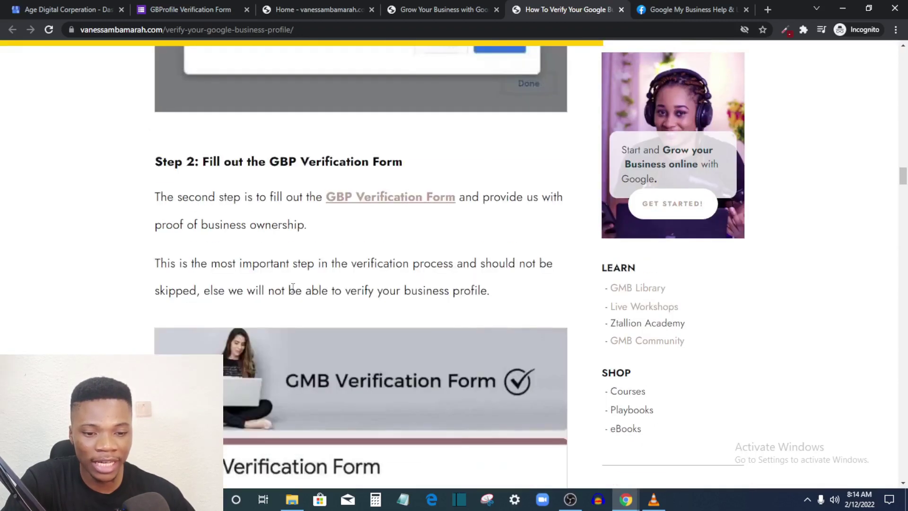
{"action": "scroll", "coordinate": [310, 284], "scroll_direction": "down", "scroll_amount": 8}
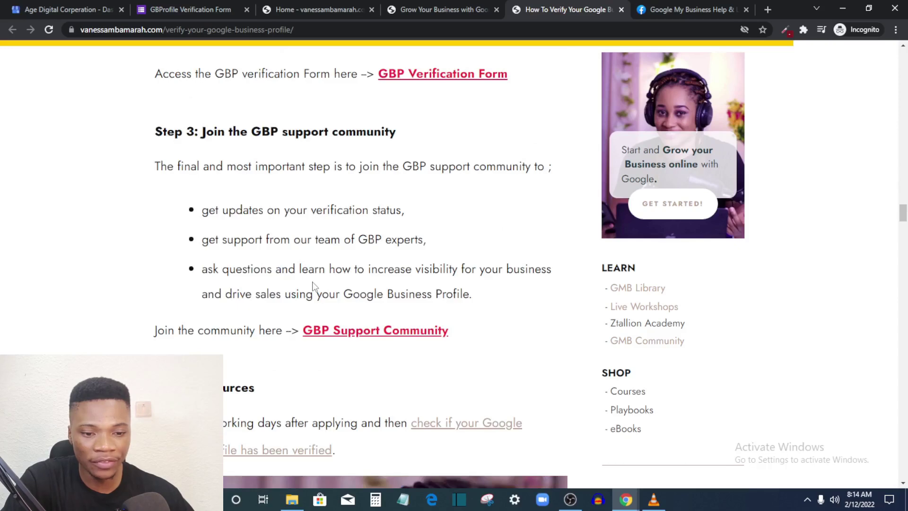
{"action": "scroll", "coordinate": [326, 297], "scroll_direction": "down", "scroll_amount": 10}
{"action": "scroll", "coordinate": [338, 307], "scroll_direction": "up", "scroll_amount": 10}
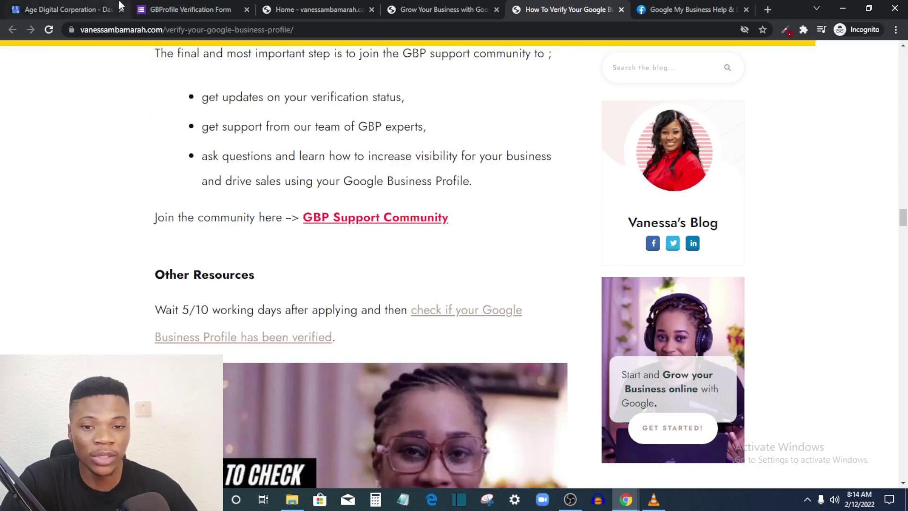
{"action": "left_click", "coordinate": [50, 7]}
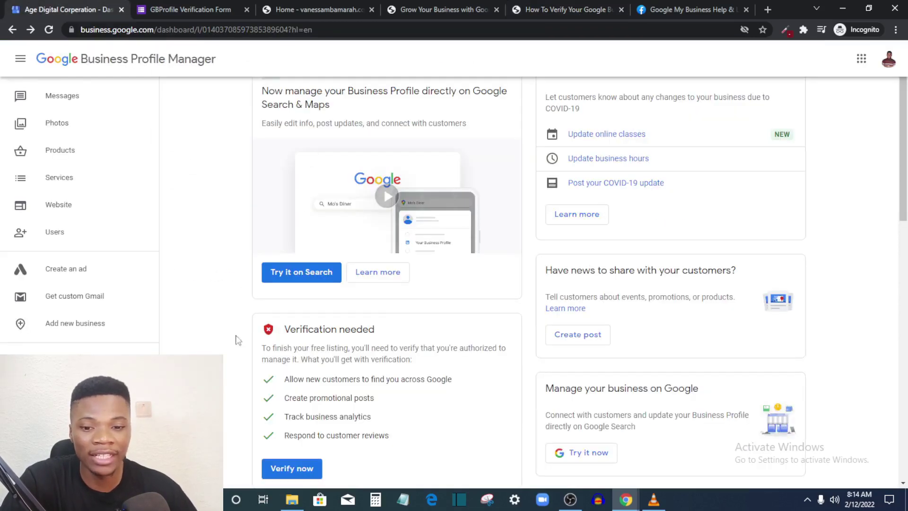